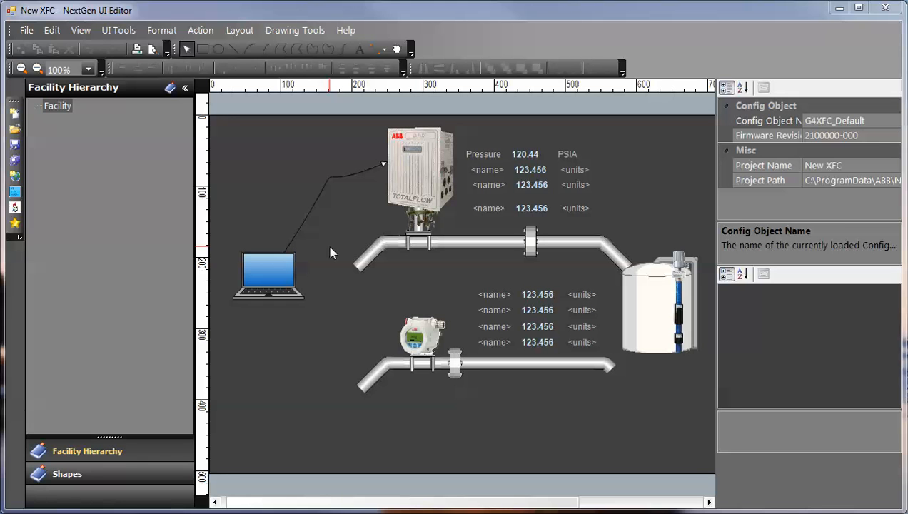
Open the saved project ngh from the Projects list.
left_click(25, 31)
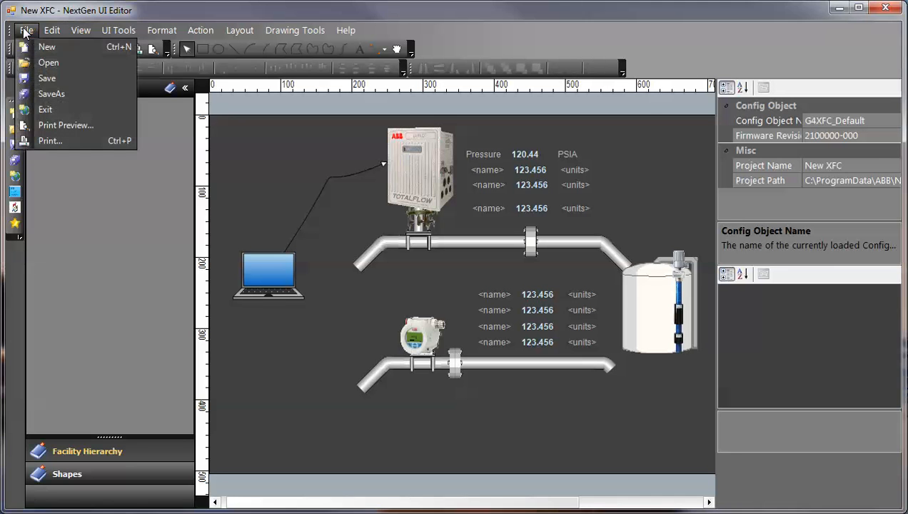
left_click(40, 62)
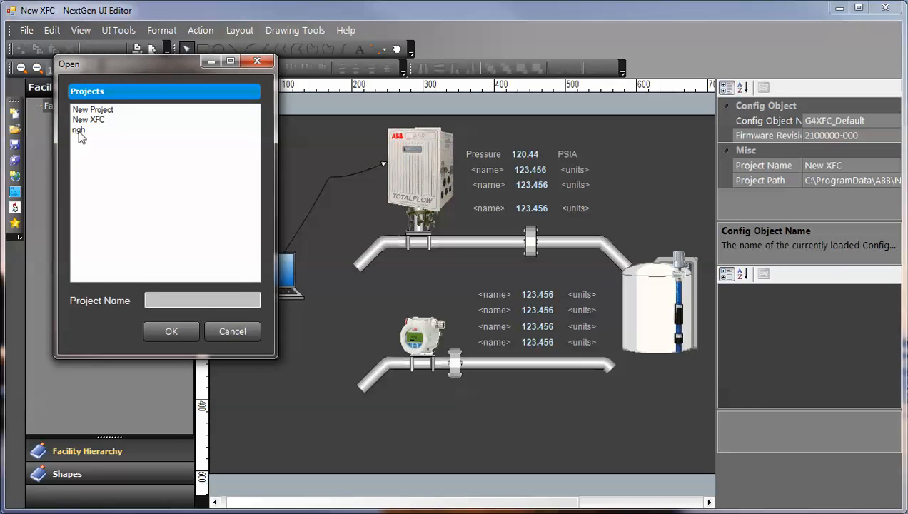
left_click(80, 132)
left_click(179, 333)
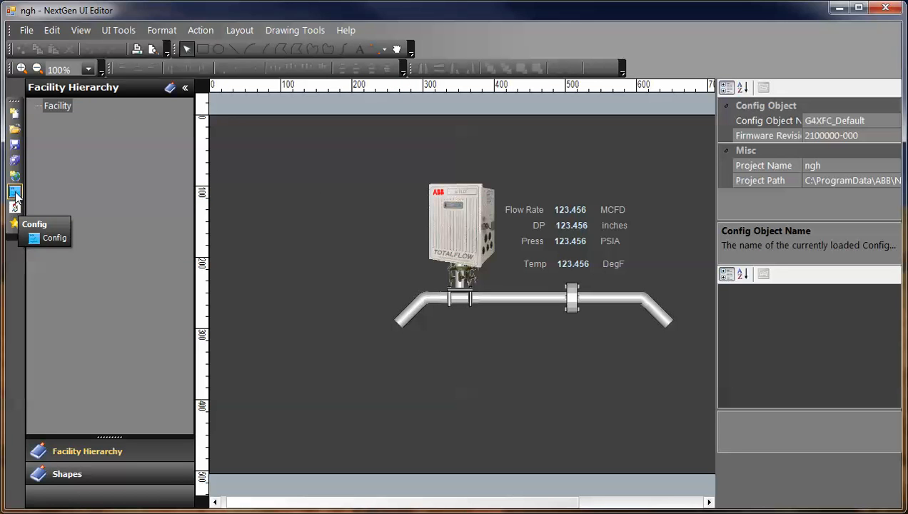
Bring up the DataPoint Favorites list and search it for orifice datapoints.
left_click(15, 224)
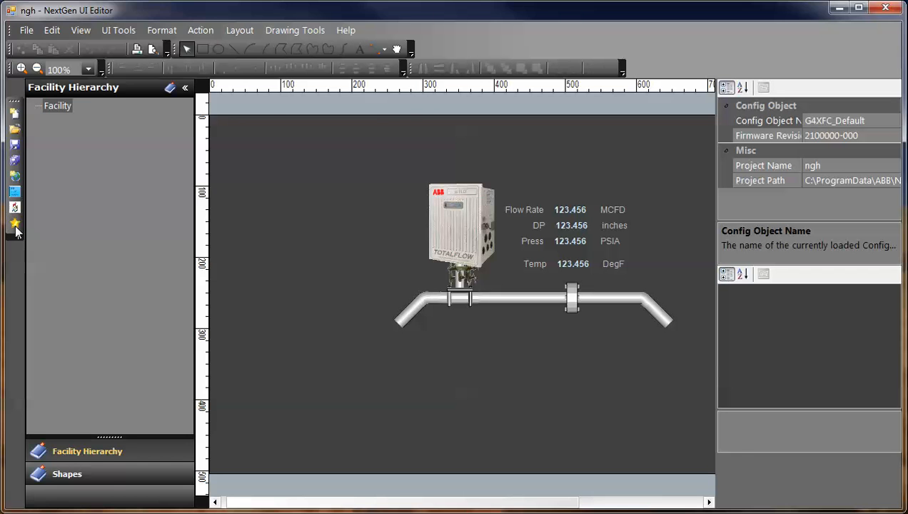
left_click_drag(163, 13, 483, 83)
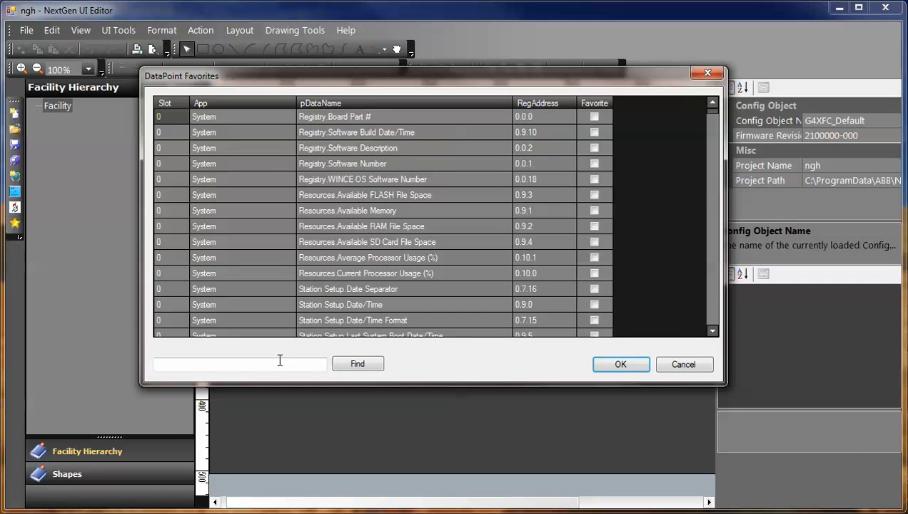
left_click(176, 365)
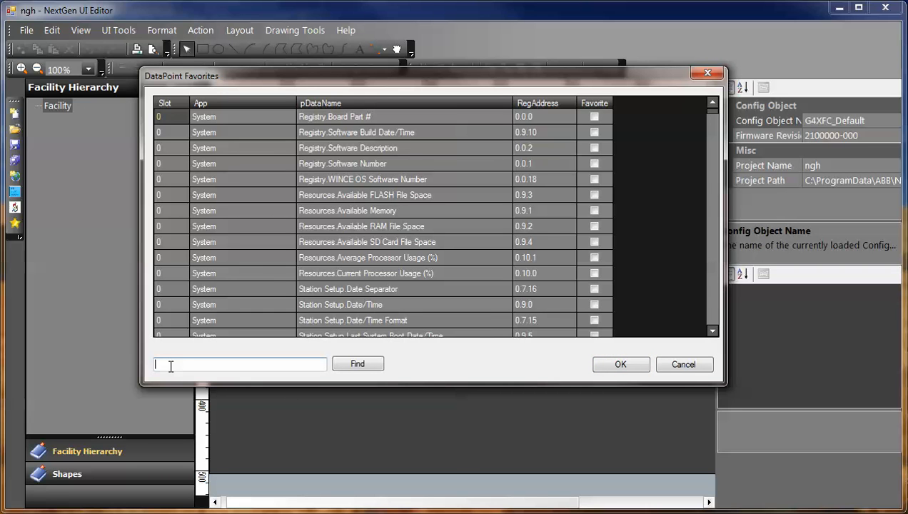
type("on")
type("fice")
left_click(353, 367)
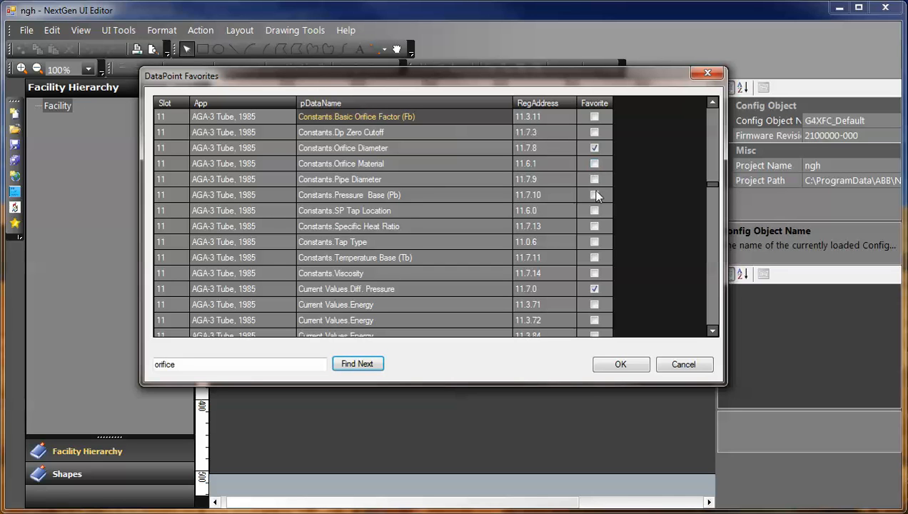
Step to slot 12's Constants.Orifice Diameter, mark it Favorite, and confirm.
left_click(362, 366)
left_click(362, 366)
left_click(363, 366)
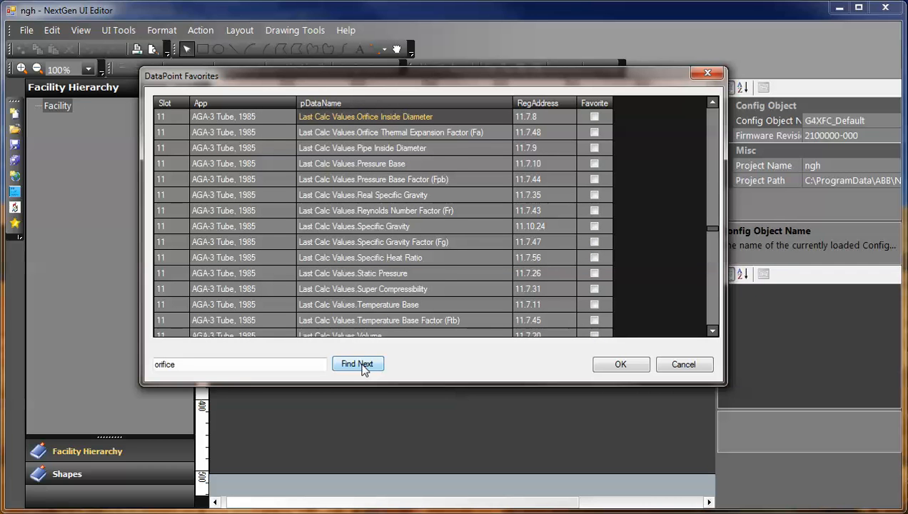
left_click(363, 366)
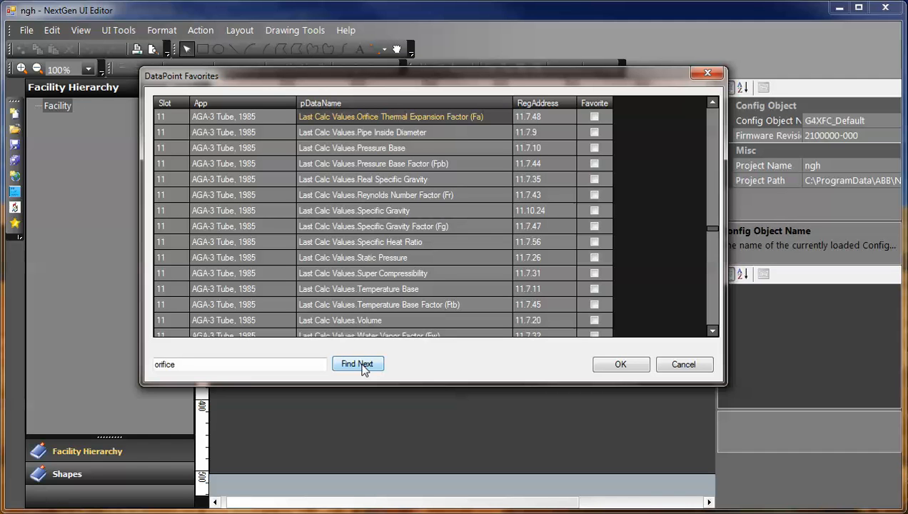
left_click(363, 366)
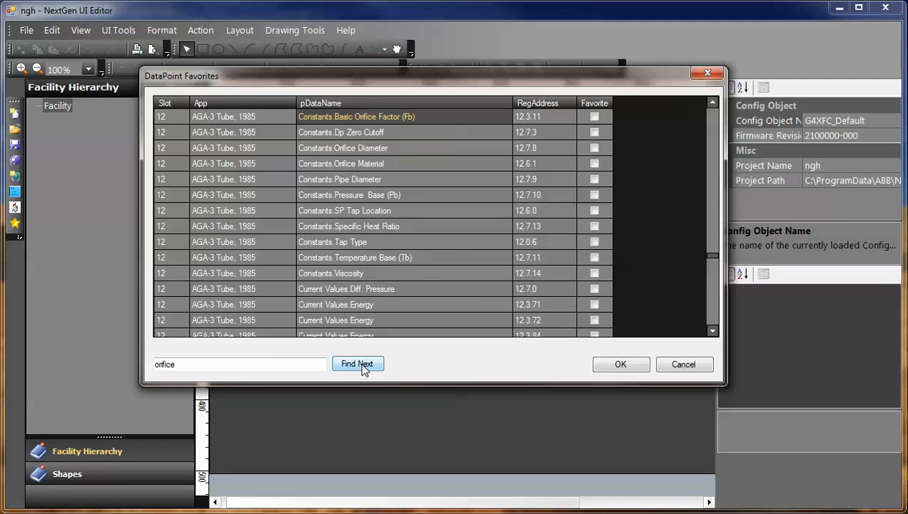
left_click(362, 366)
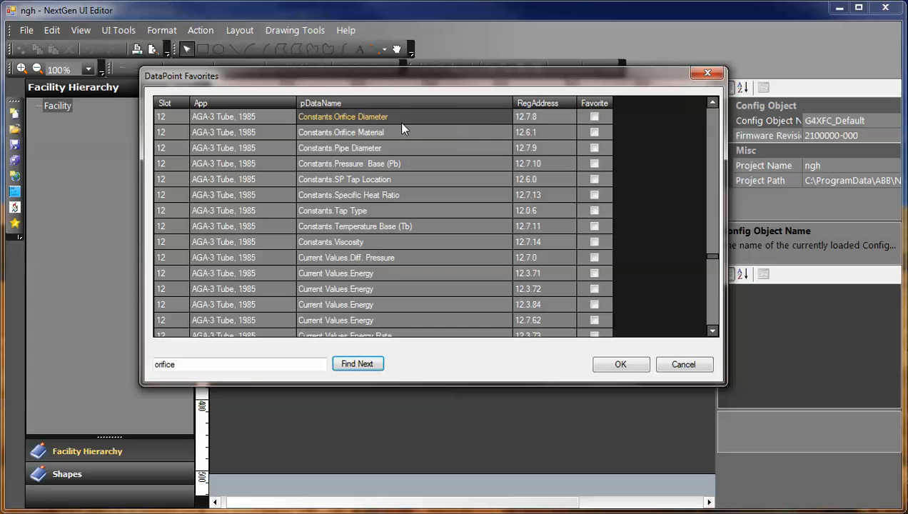
left_click(594, 117)
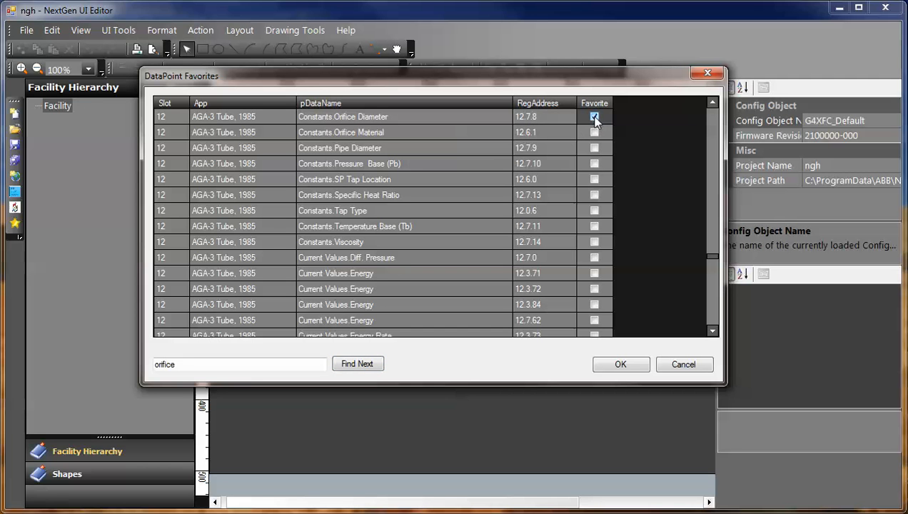
left_click(621, 365)
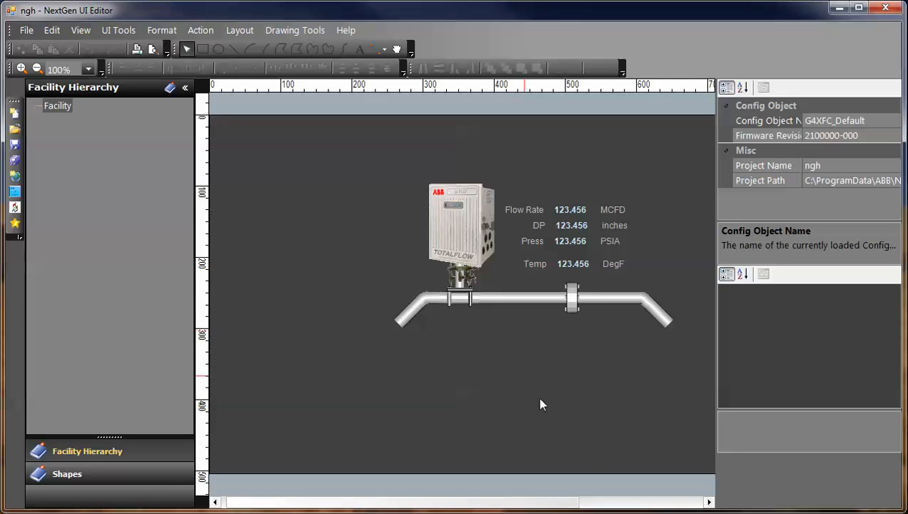
Place a Datapoint shape from the application shapes below the pipe and select it.
left_click(70, 476)
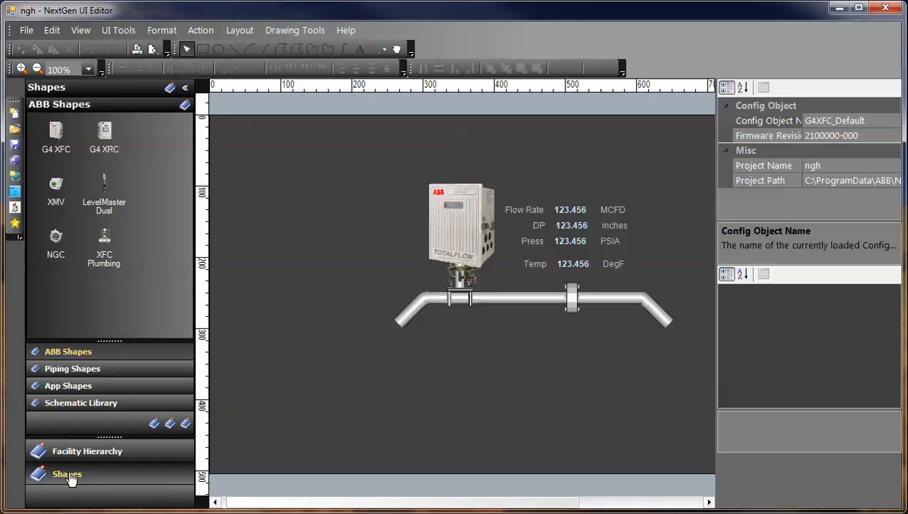
left_click(80, 388)
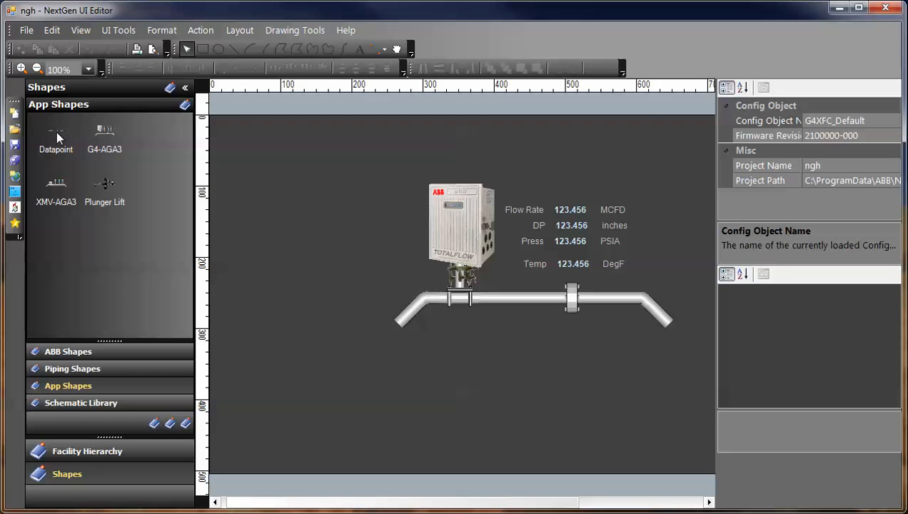
left_click_drag(56, 131, 572, 344)
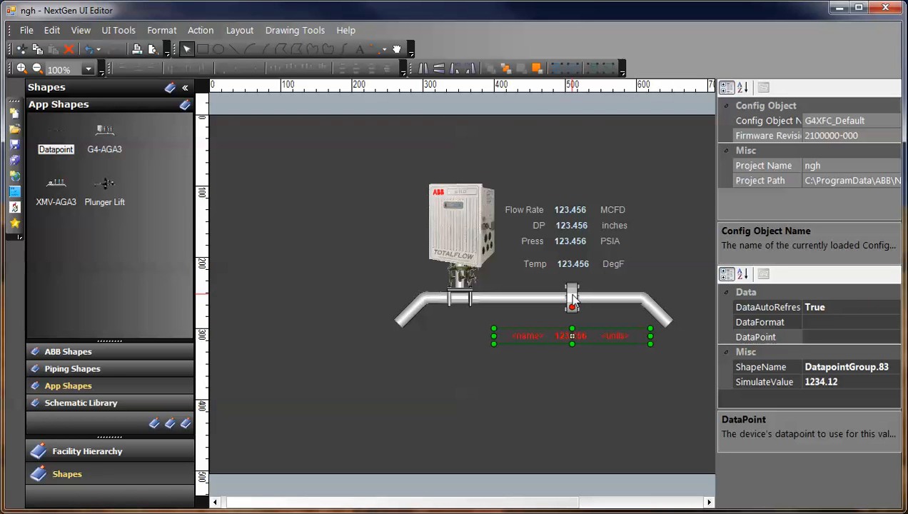
left_click(573, 389)
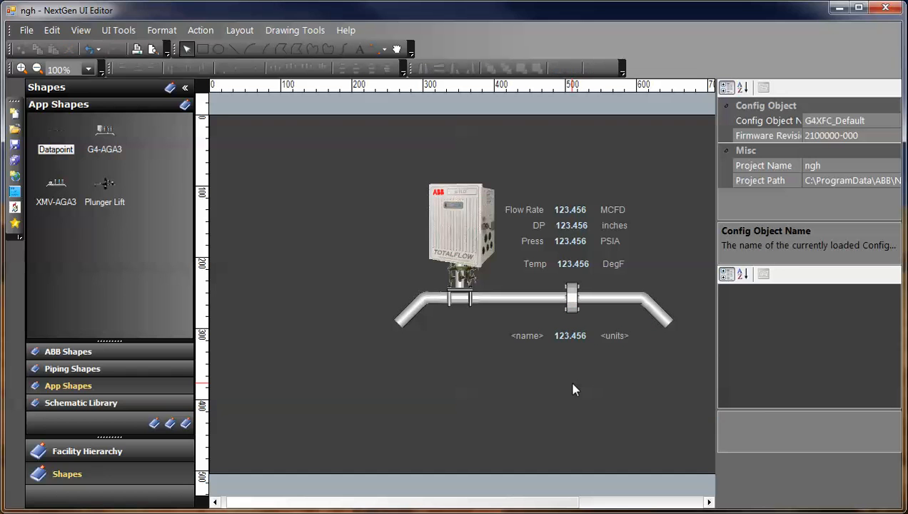
left_click(572, 335)
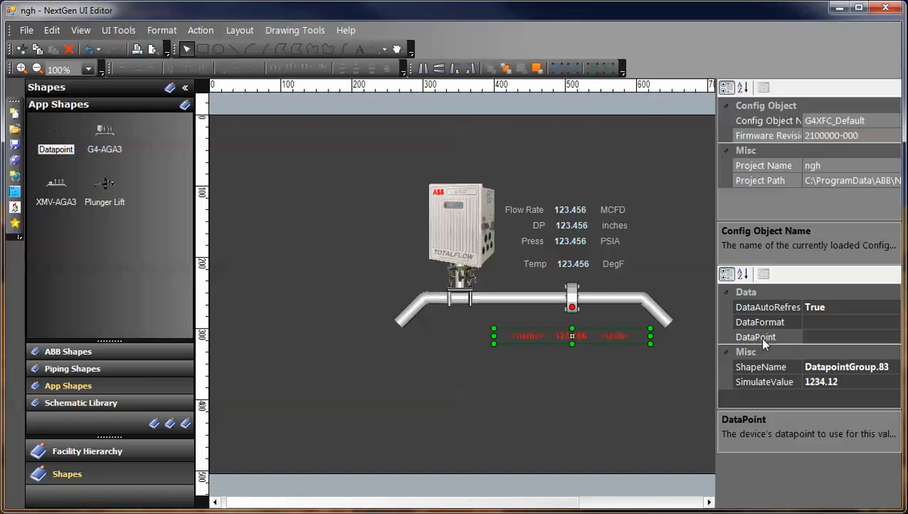
Bind the shape's DataPoint to '12; AGA-3 Tube, 1985; Constants.Orifice Diameter'.
left_click(877, 339)
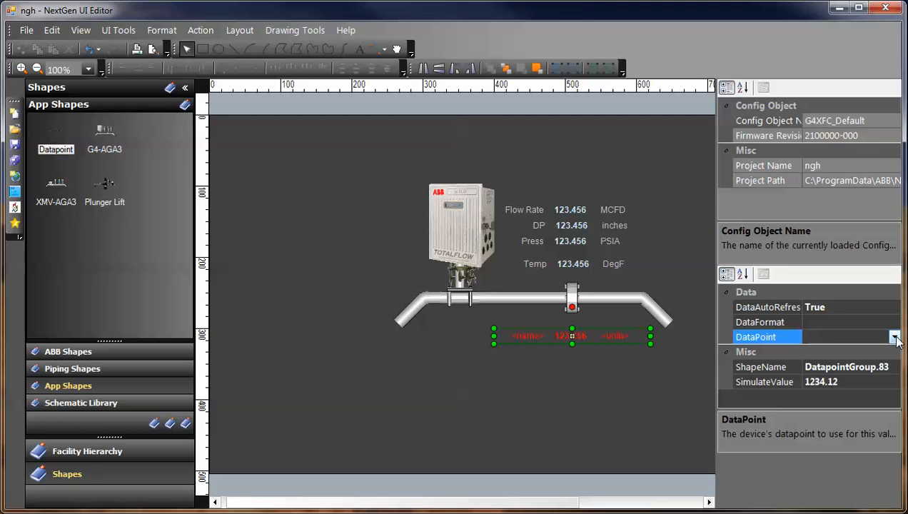
left_click(895, 339)
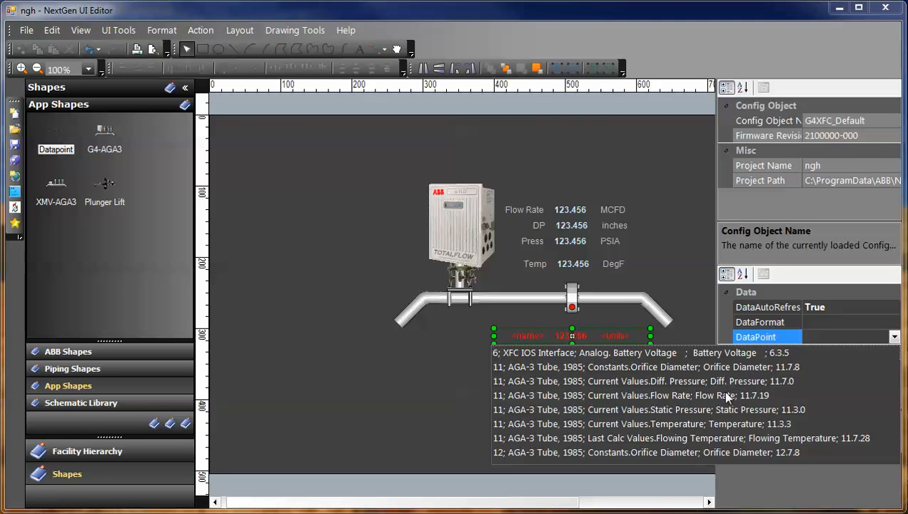
left_click(709, 453)
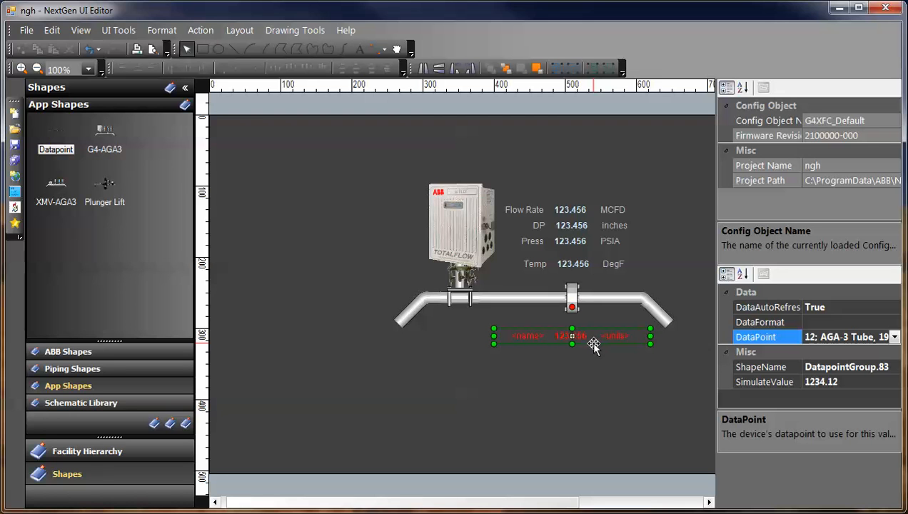
Rename the readout's label to 'Orifice Size' and its units to 'inches'.
double_click(531, 336)
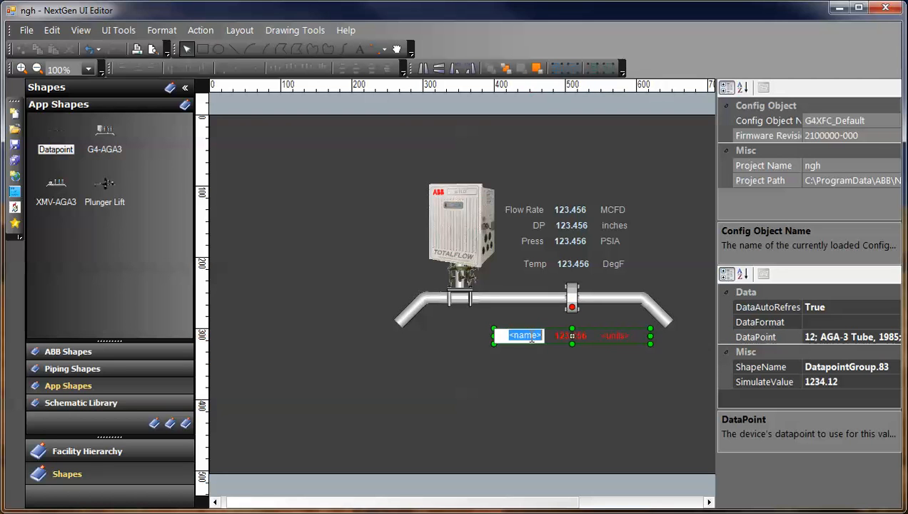
type("Orifice Size")
left_click(620, 338)
double_click(618, 336)
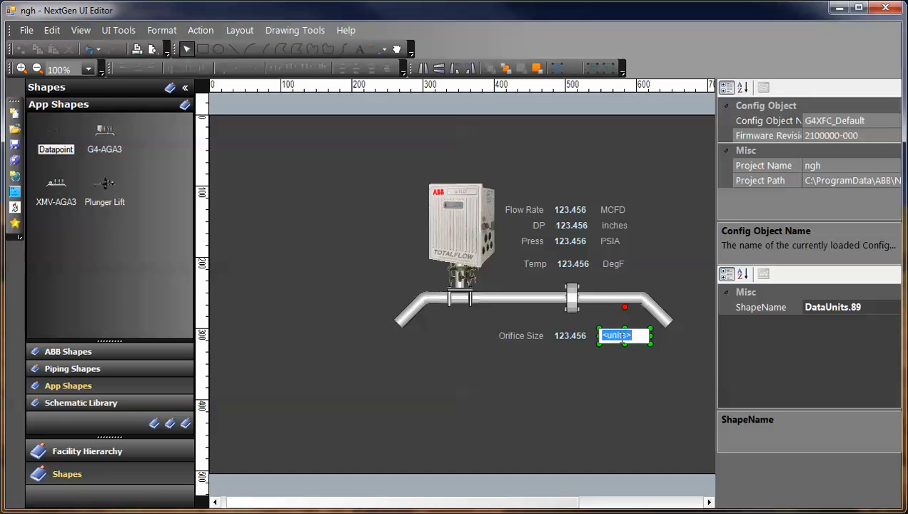
type("inches")
left_click(609, 401)
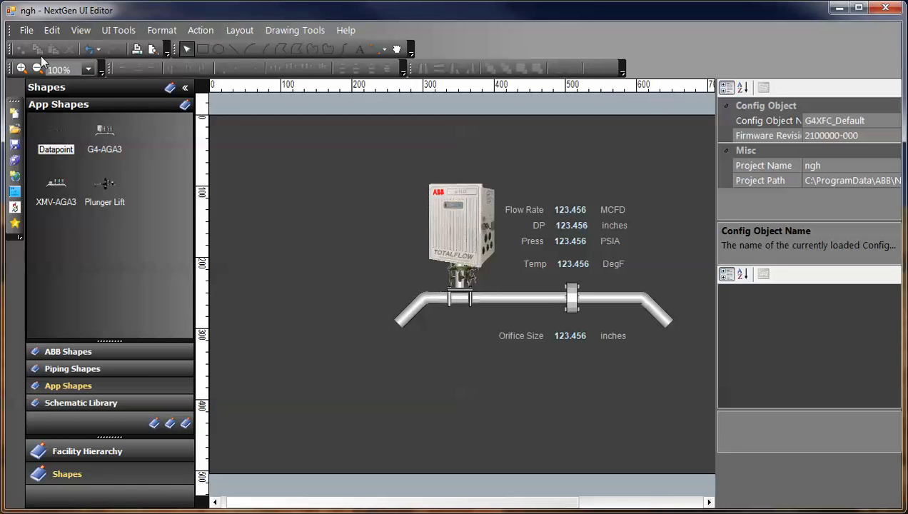
Save the ngh project and bring up the Device Interface dialog, centred in the window.
left_click(26, 32)
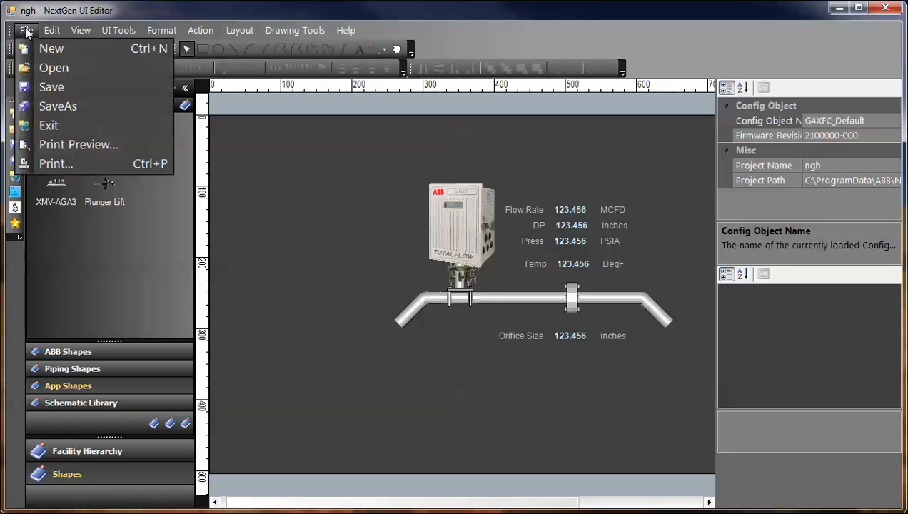
left_click(40, 87)
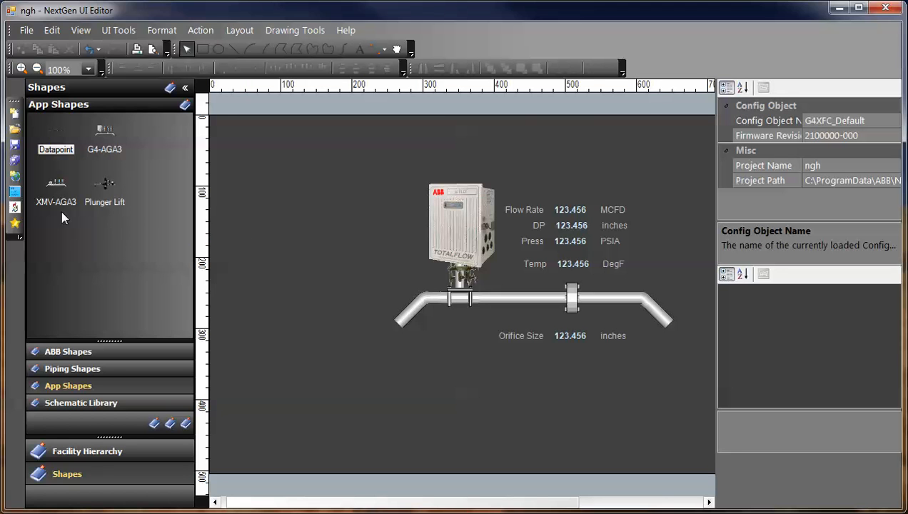
left_click(15, 208)
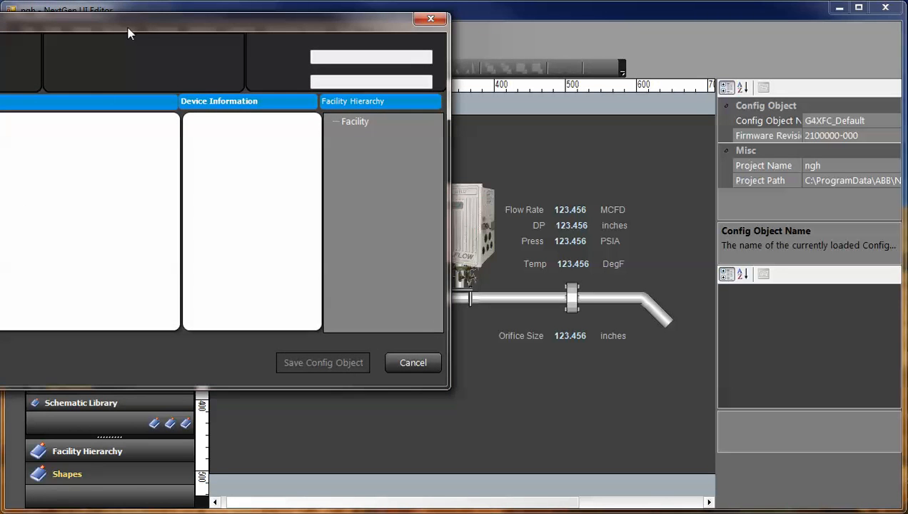
left_click_drag(128, 33, 412, 60)
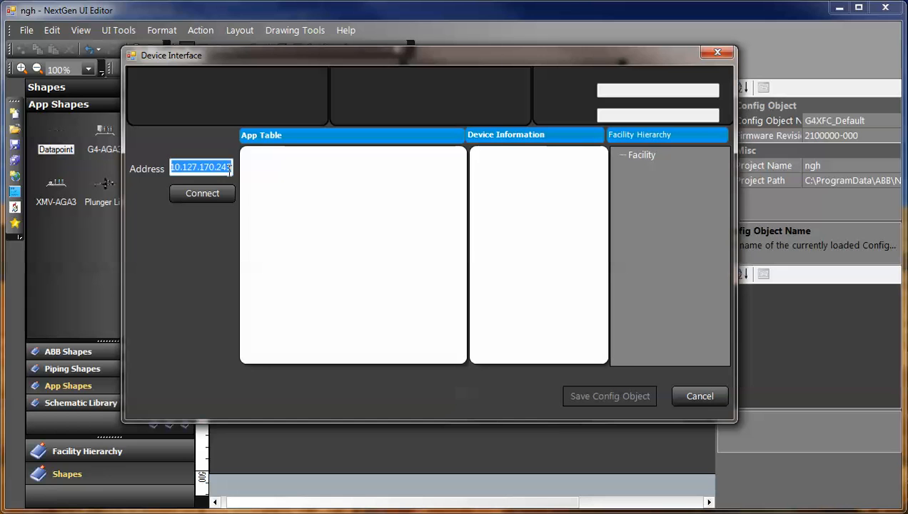
Connect to the meter and upload the project, accepting the App Table and Hierarchy Mismatch warnings.
left_click(210, 196)
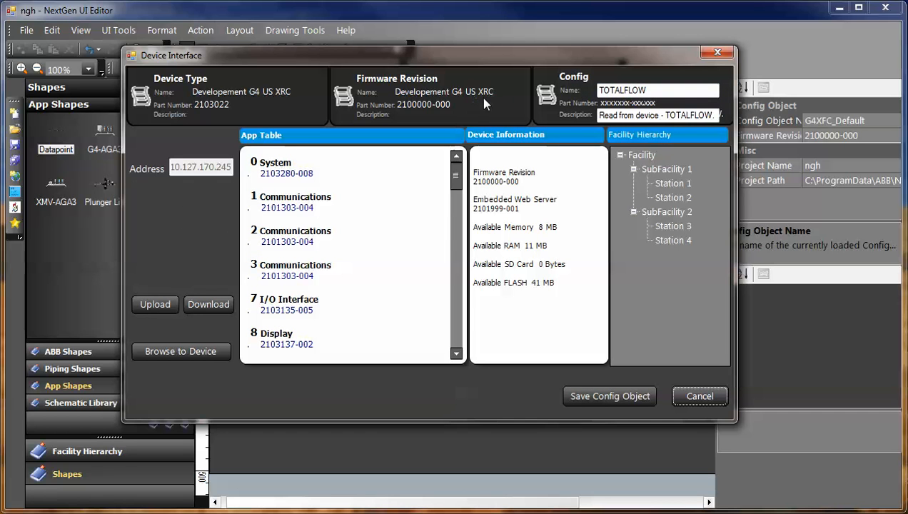
mouse_move(457, 179)
left_mouse_down()
mouse_move(455, 262)
mouse_move(455, 172)
left_mouse_up()
left_click(155, 305)
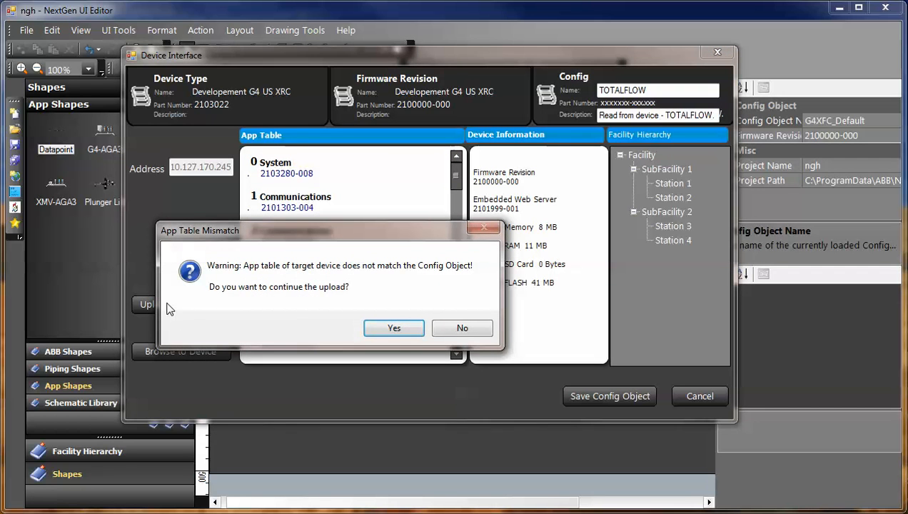
left_click(400, 330)
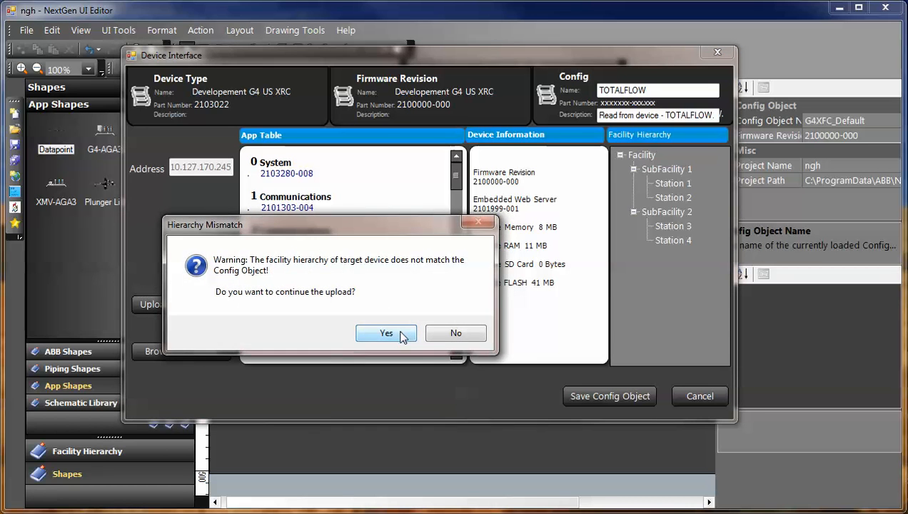
left_click(402, 335)
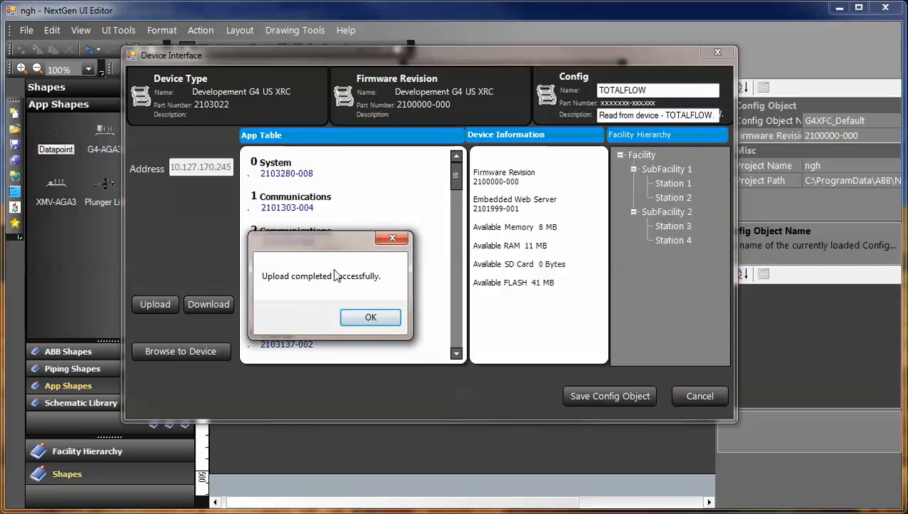
left_click(370, 319)
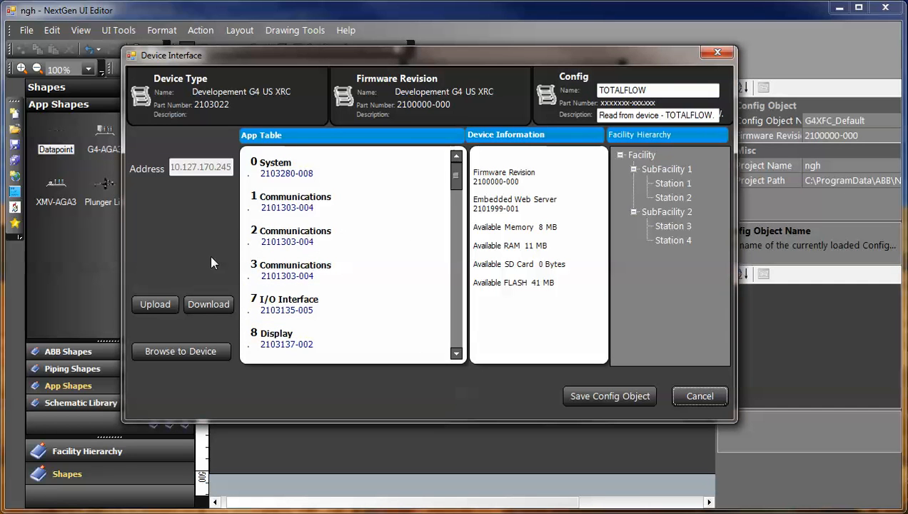
Browse to the device's Totalflow login page and sign in with the device password.
left_click(194, 349)
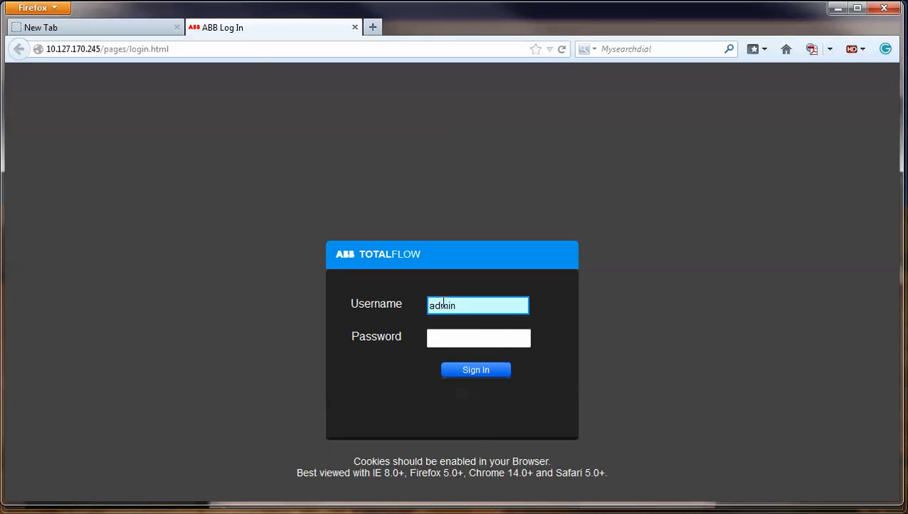
key("Tab")
type("1")
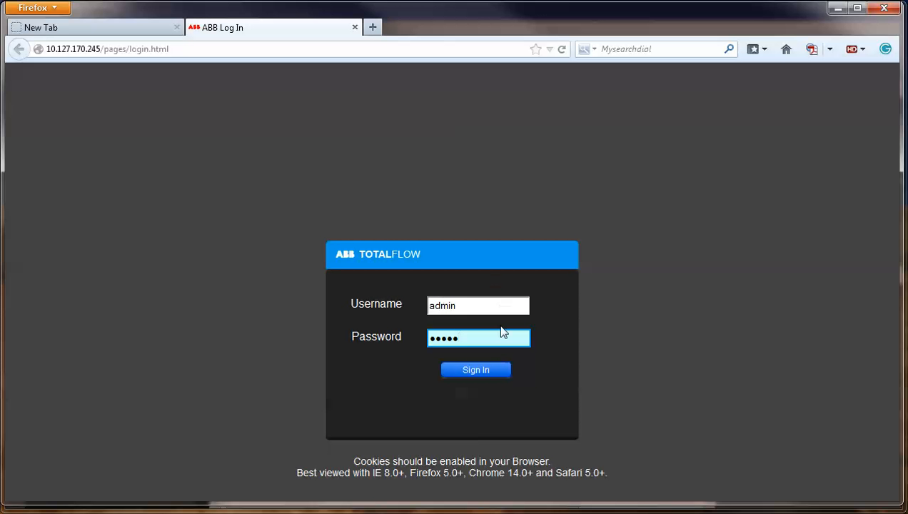
left_click(486, 372)
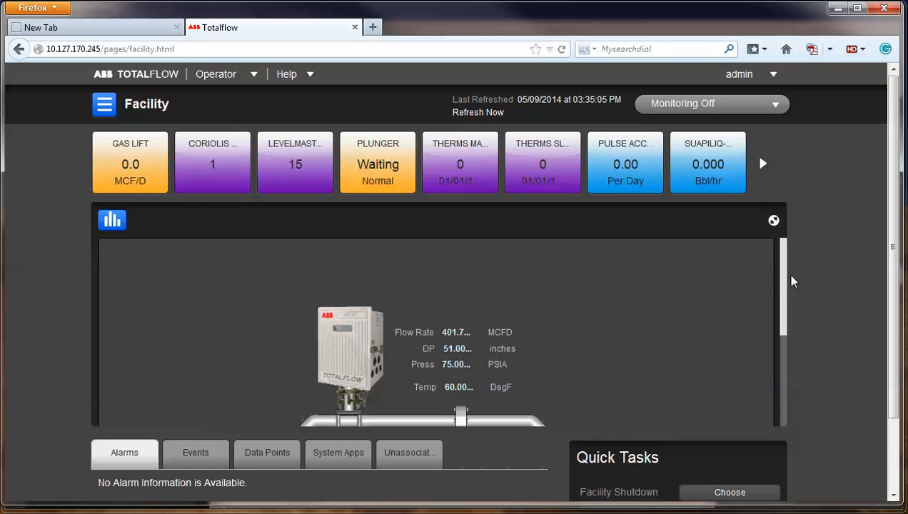
Scroll the device diagram to the Orifice Size row showing 1.000 inches, toggling Volume view and back.
left_click_drag(788, 285, 784, 311)
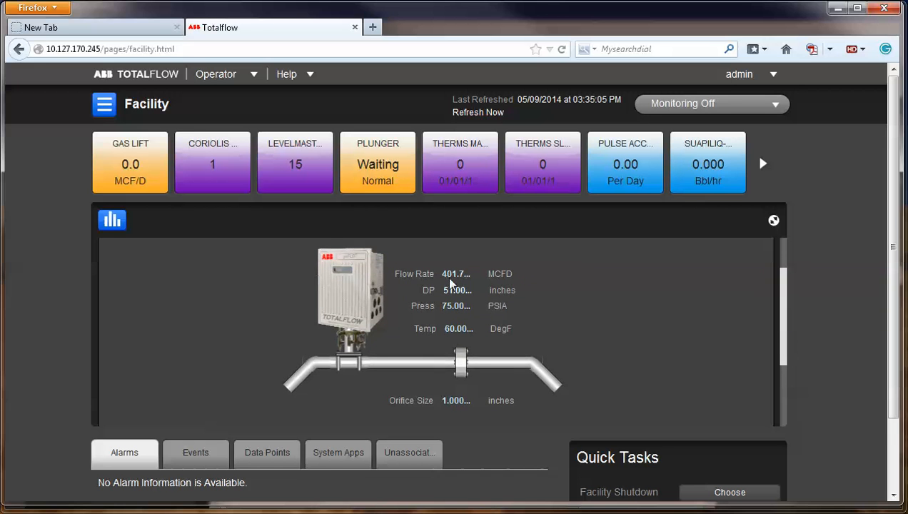
left_click(112, 221)
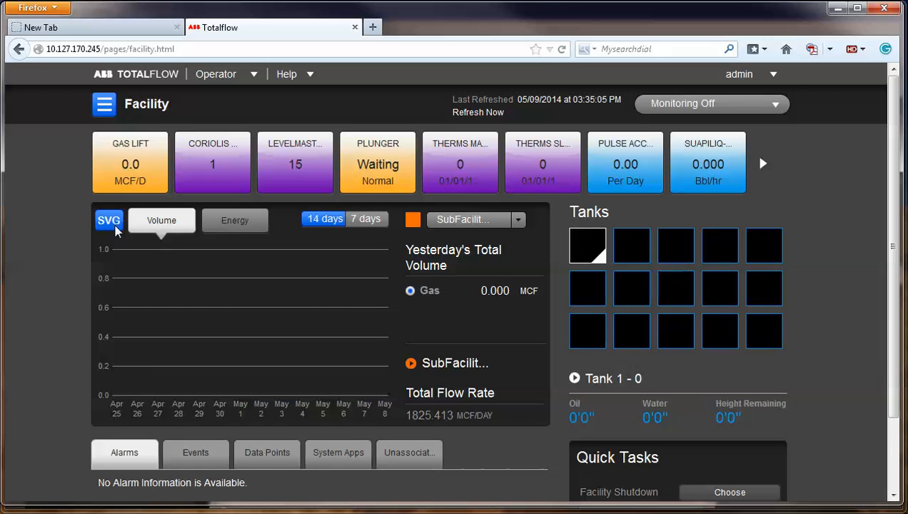
left_click(110, 220)
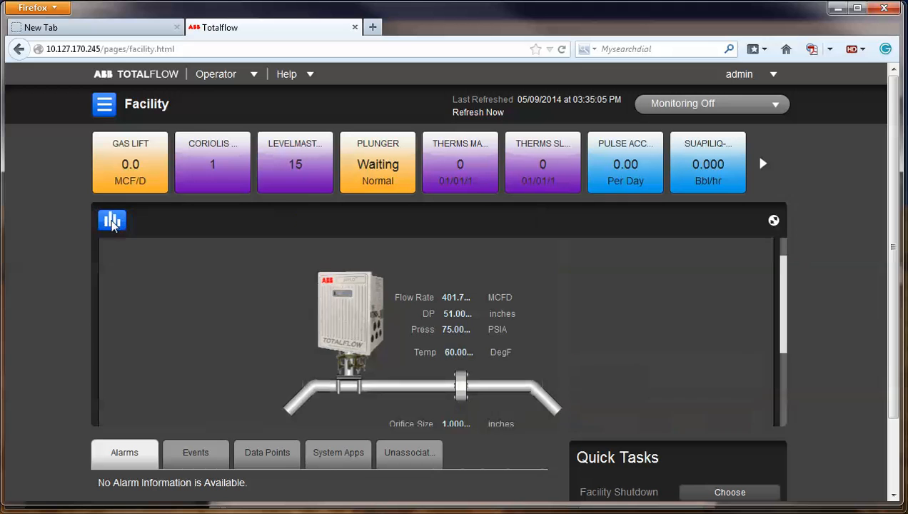
left_click_drag(784, 324, 781, 340)
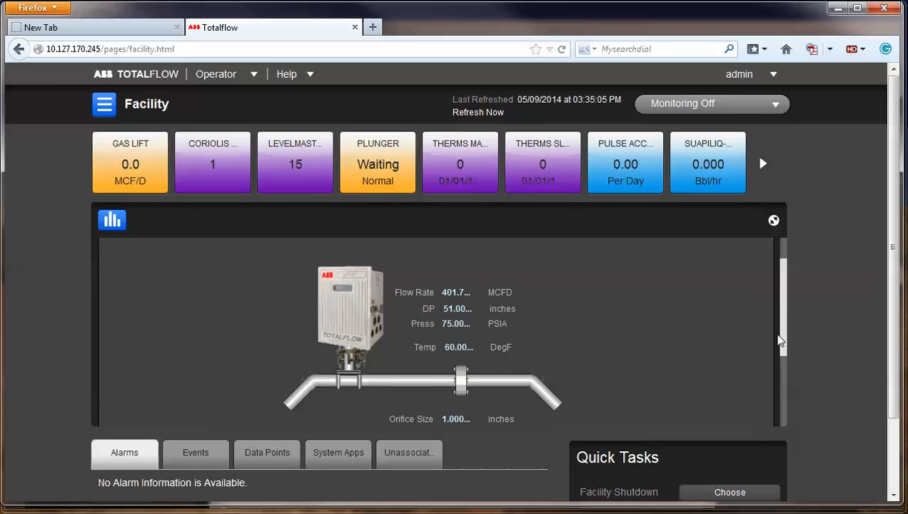